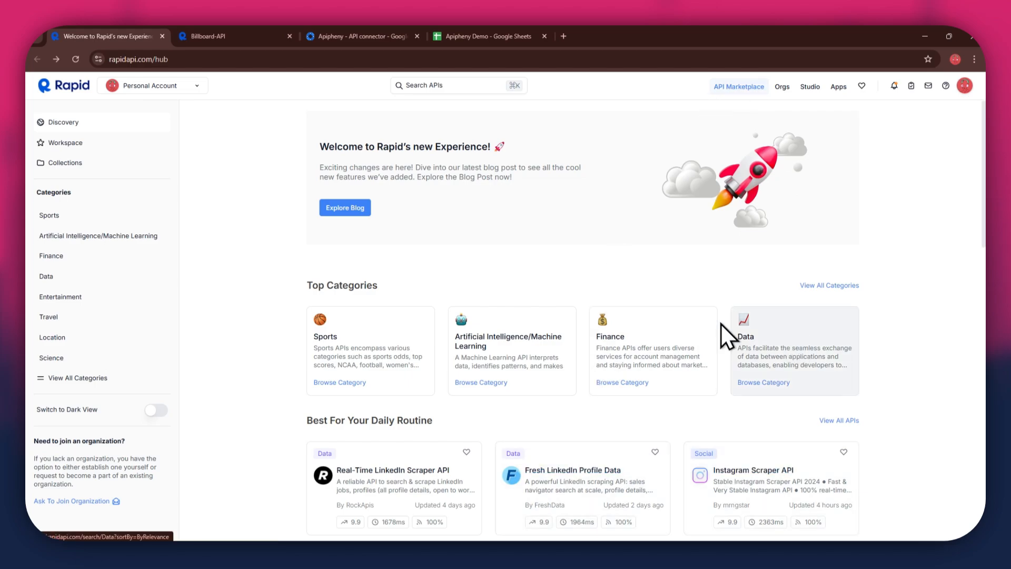
# - Search the API marketplace for "music charts" and look through the matching APIs
pyautogui.scroll(-6, 684, 337)
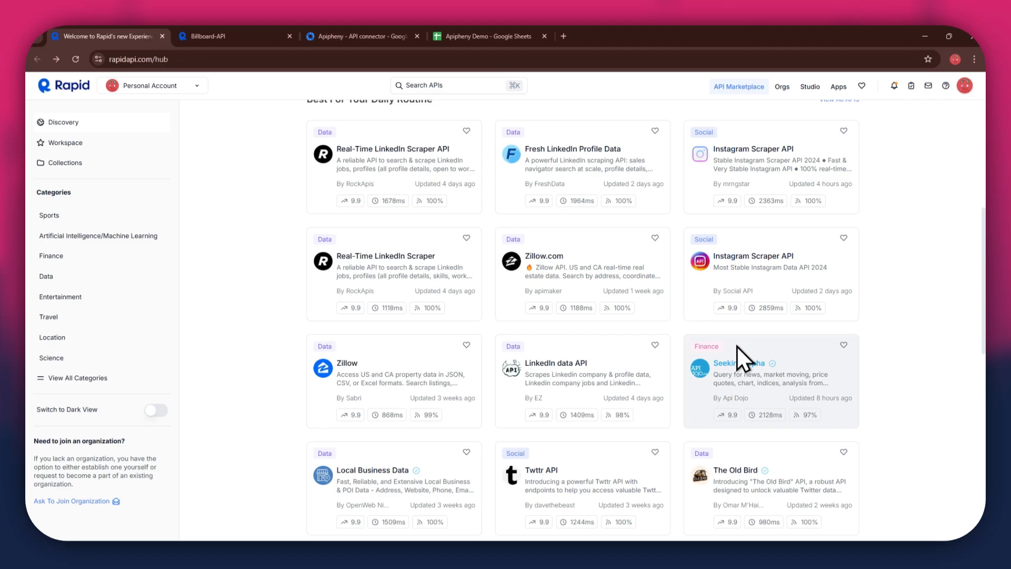
pyautogui.scroll(6, 737, 346)
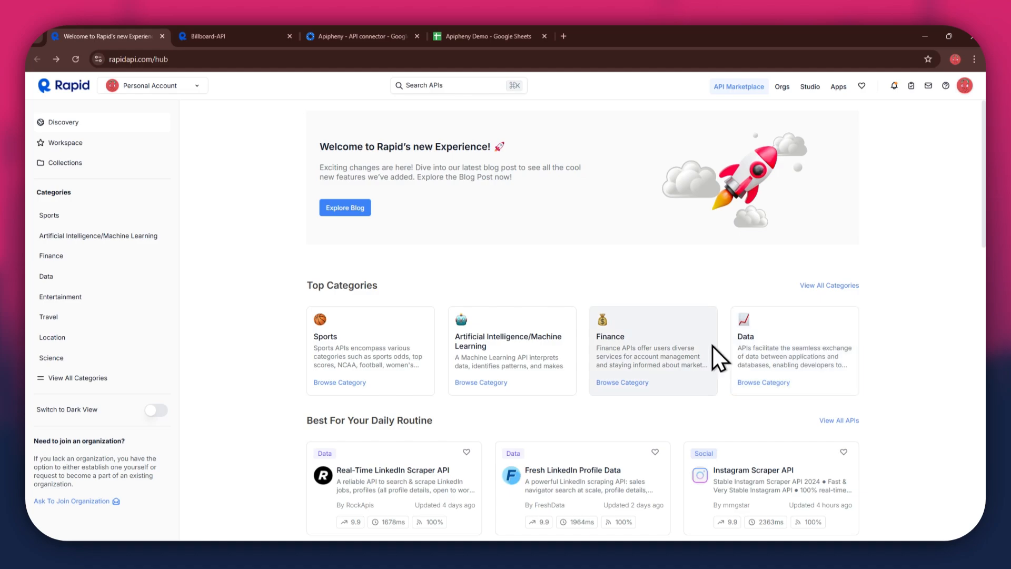
pyautogui.click(421, 86)
pyautogui.write('music charts')
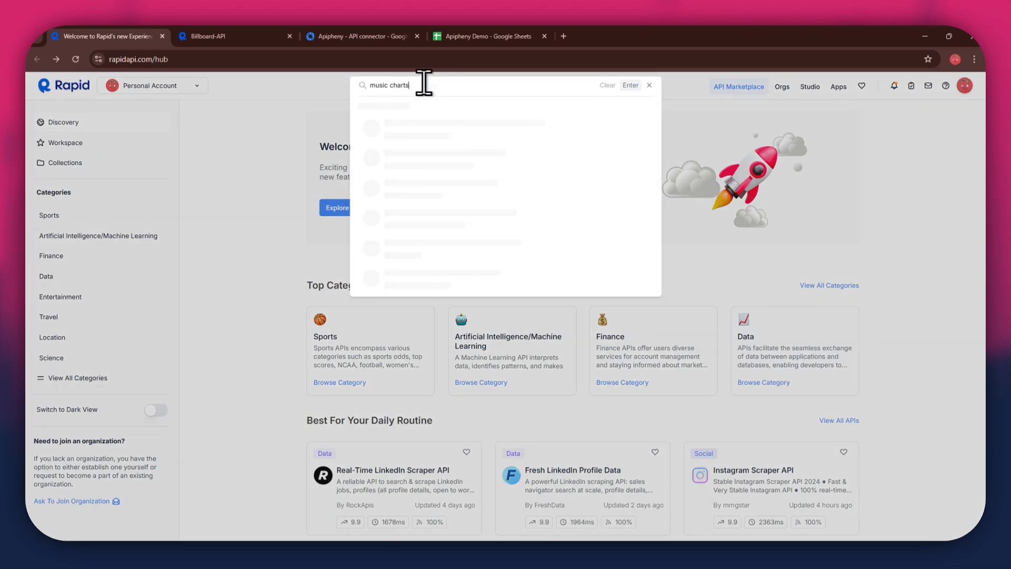
pyautogui.press('Return')
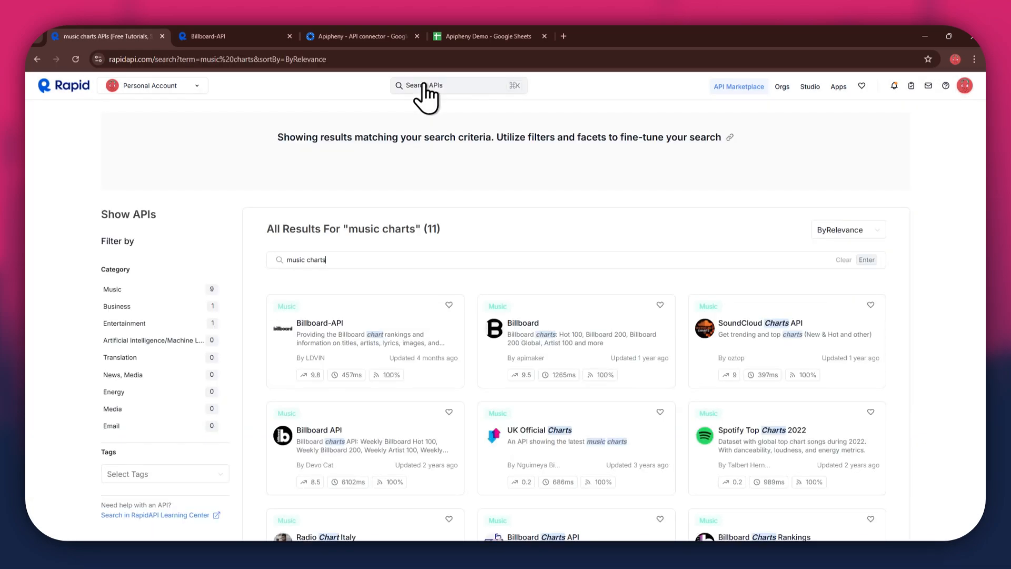
pyautogui.scroll(-3, 612, 308)
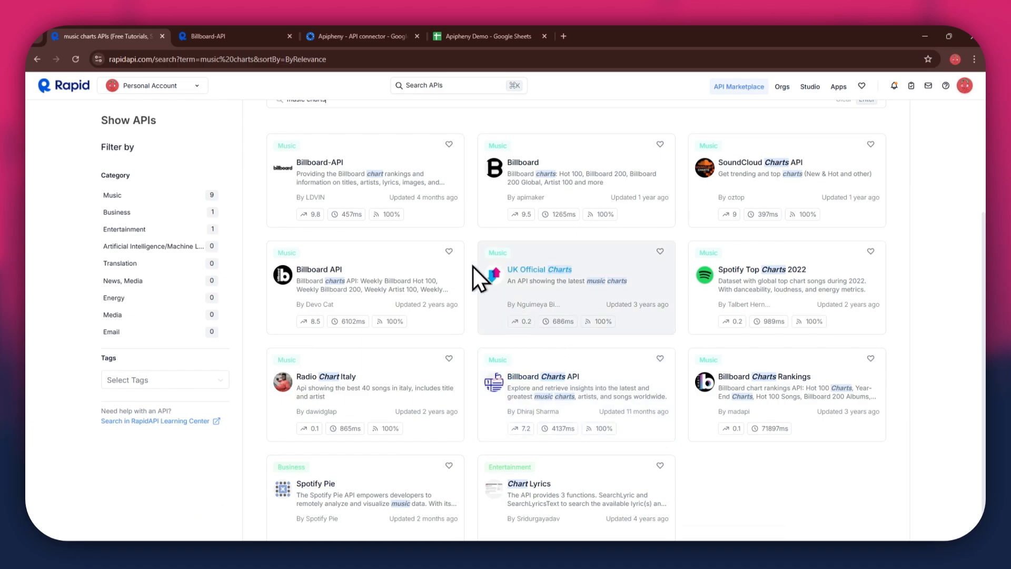
# - Subscribe to Billboard-API's free Basic plan and select its Billboard Artist 100 endpoint
pyautogui.click(224, 37)
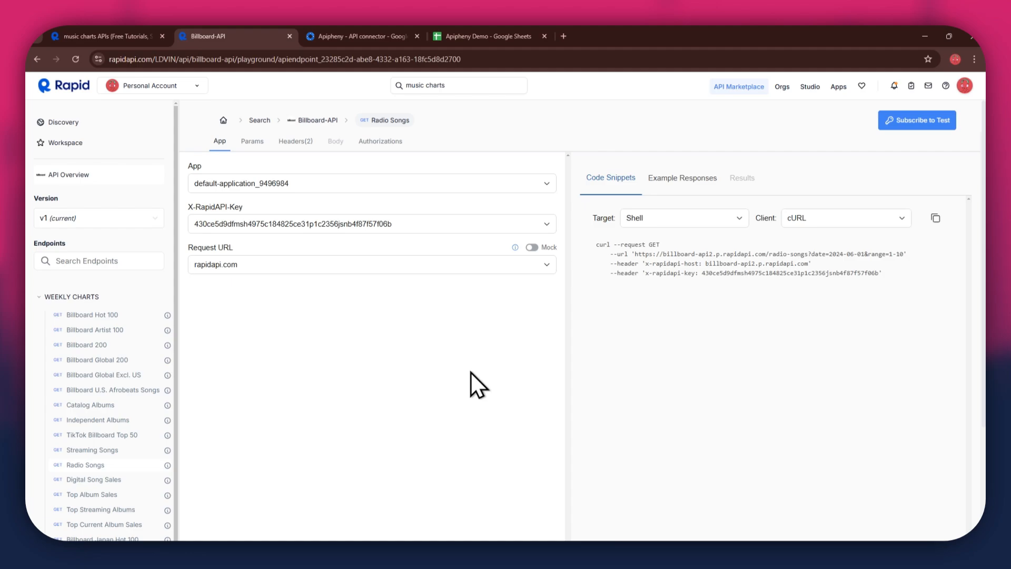
pyautogui.click(919, 125)
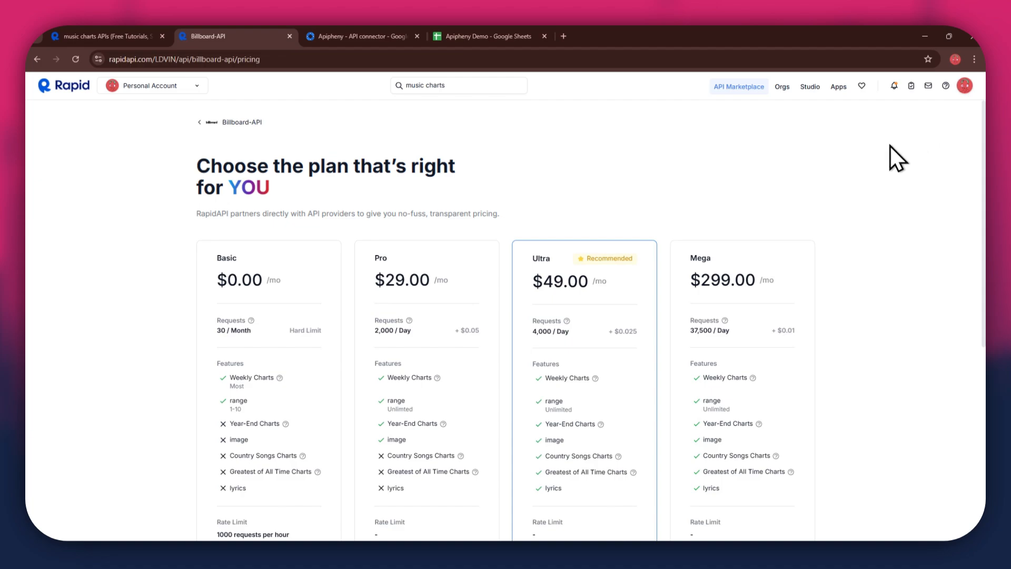
pyautogui.moveTo(218, 257); pyautogui.dragTo(233, 256)
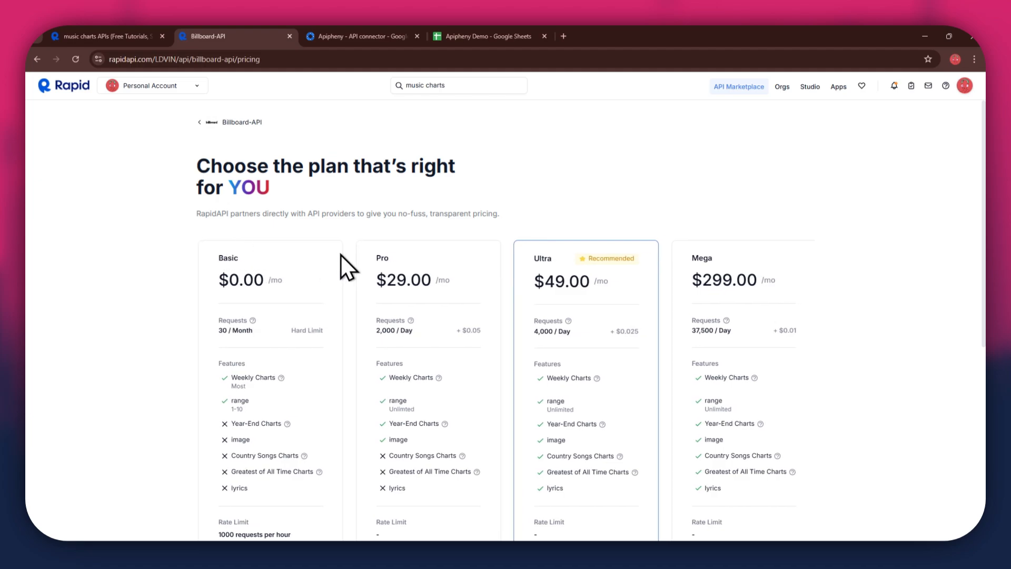
pyautogui.moveTo(371, 256); pyautogui.dragTo(412, 256)
pyautogui.moveTo(530, 257); pyautogui.dragTo(821, 282)
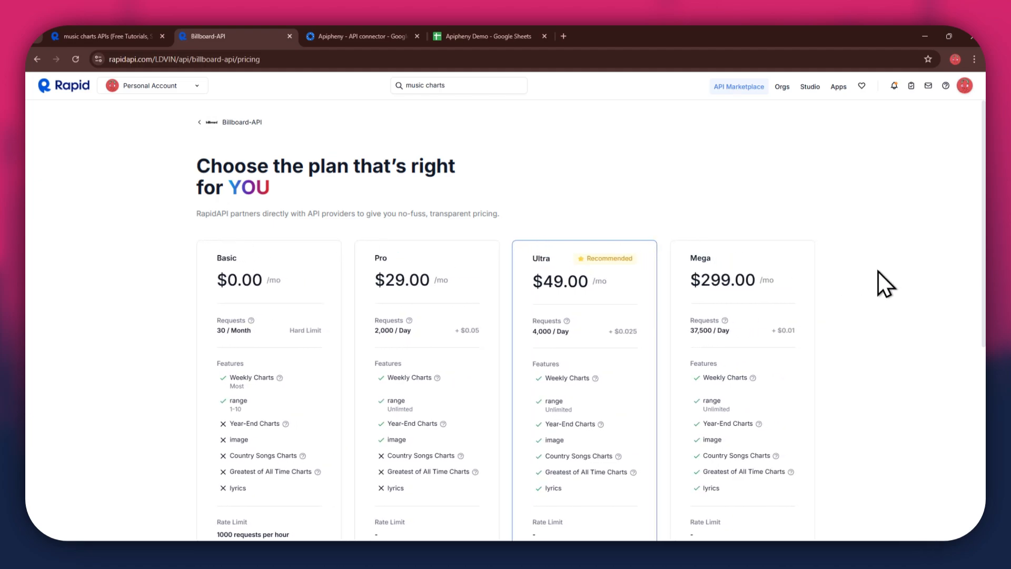
pyautogui.scroll(-3, 877, 271)
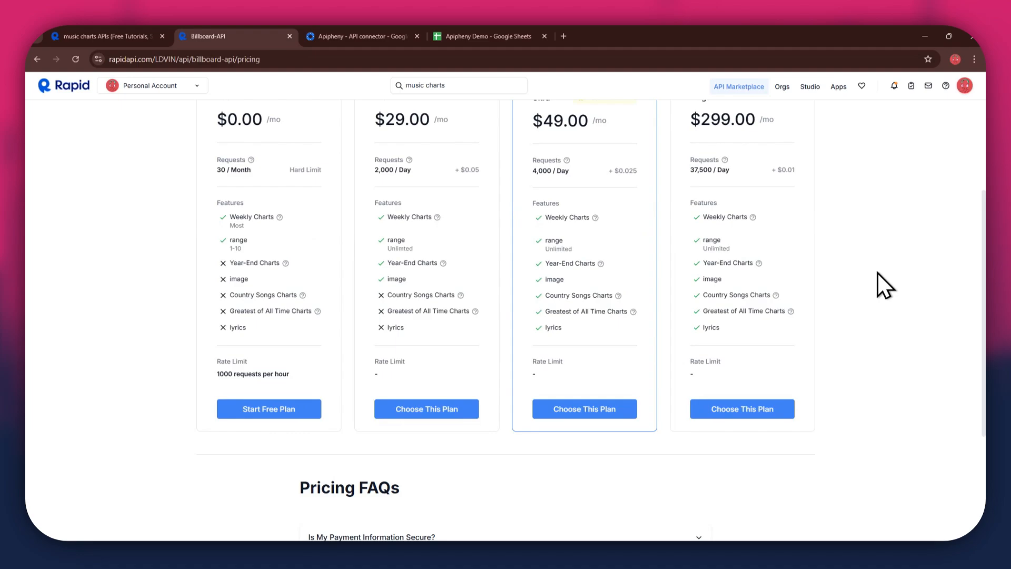
pyautogui.click(286, 409)
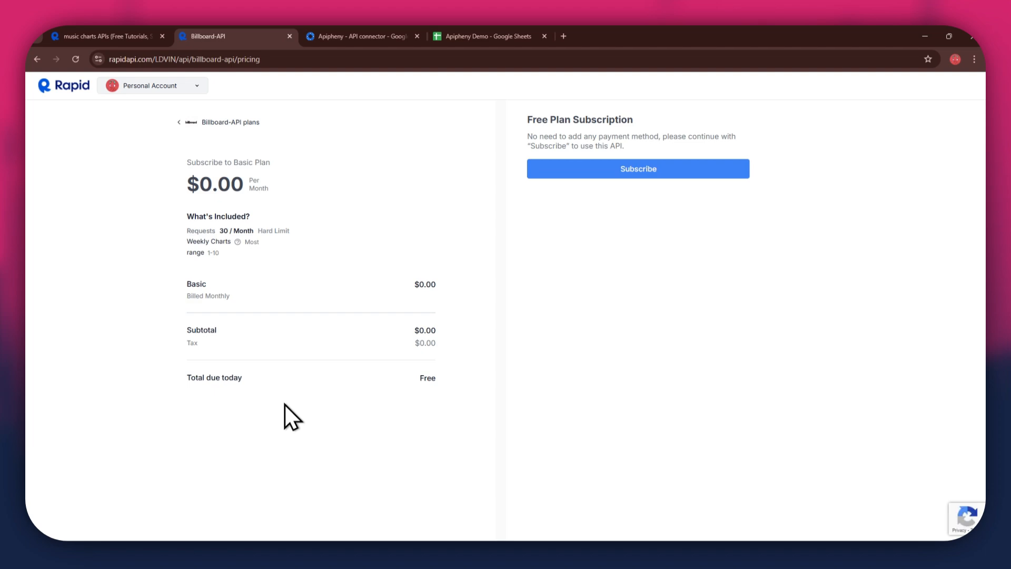
pyautogui.click(658, 174)
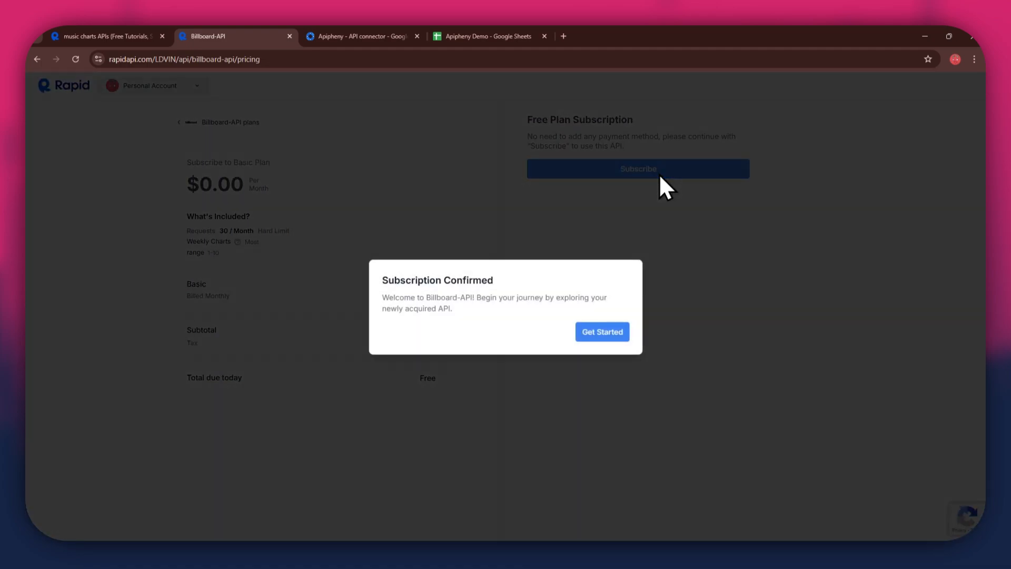
pyautogui.click(604, 332)
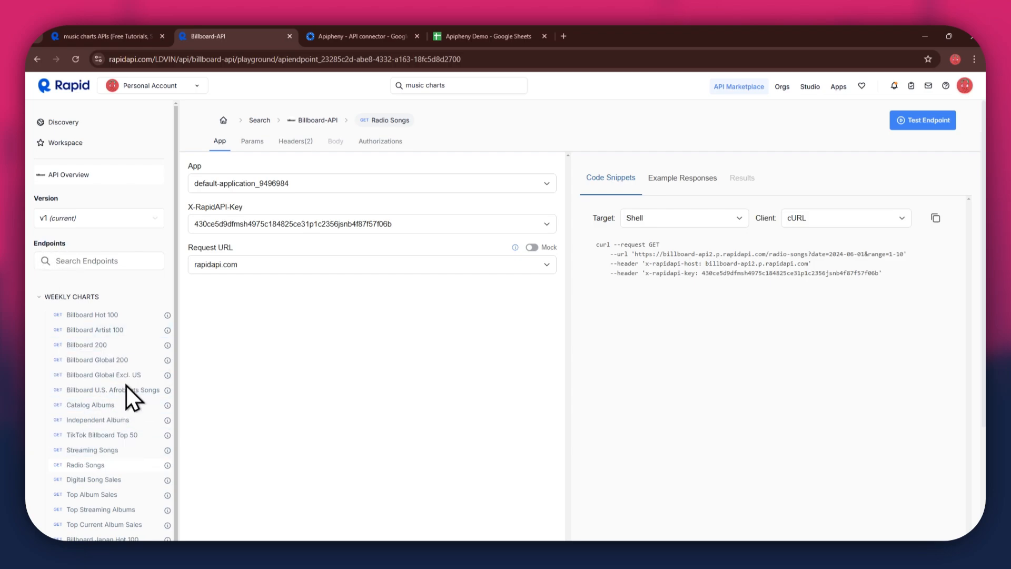
pyautogui.click(114, 331)
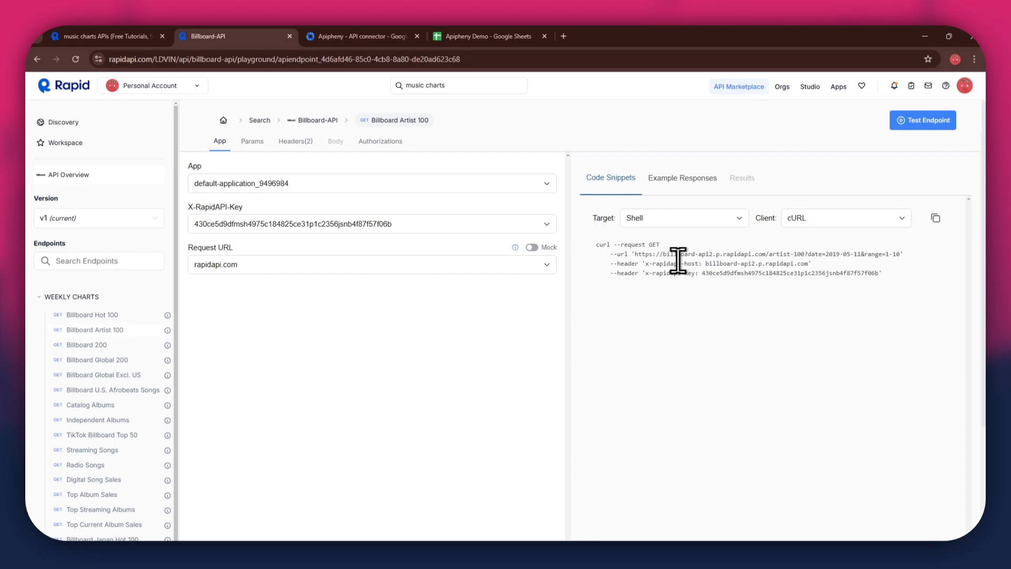
# - Switch to the Apipheny Demo spreadsheet in Google Sheets and open the Apipheny connector's Import API form
pyautogui.click(340, 42)
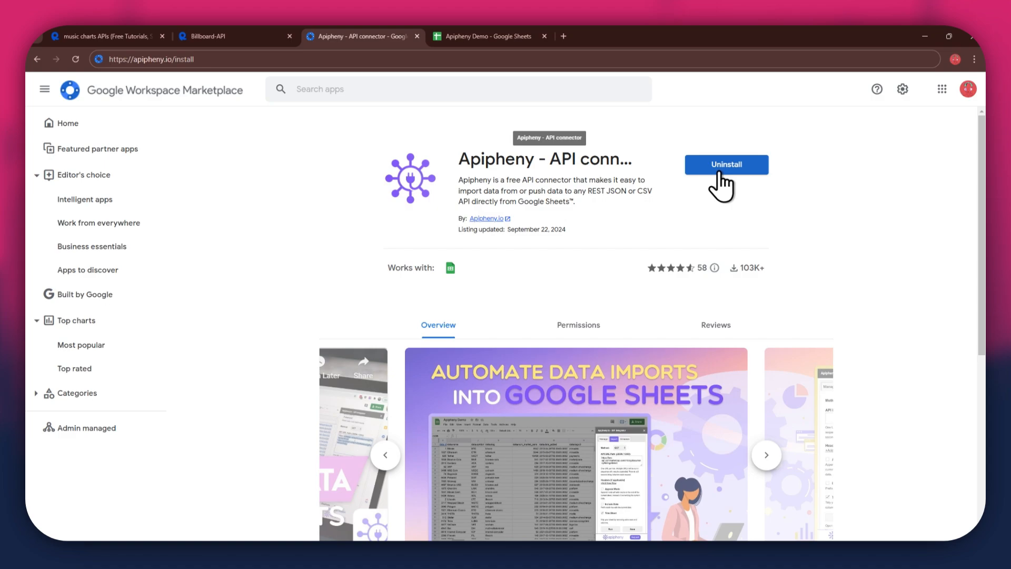
pyautogui.click(466, 44)
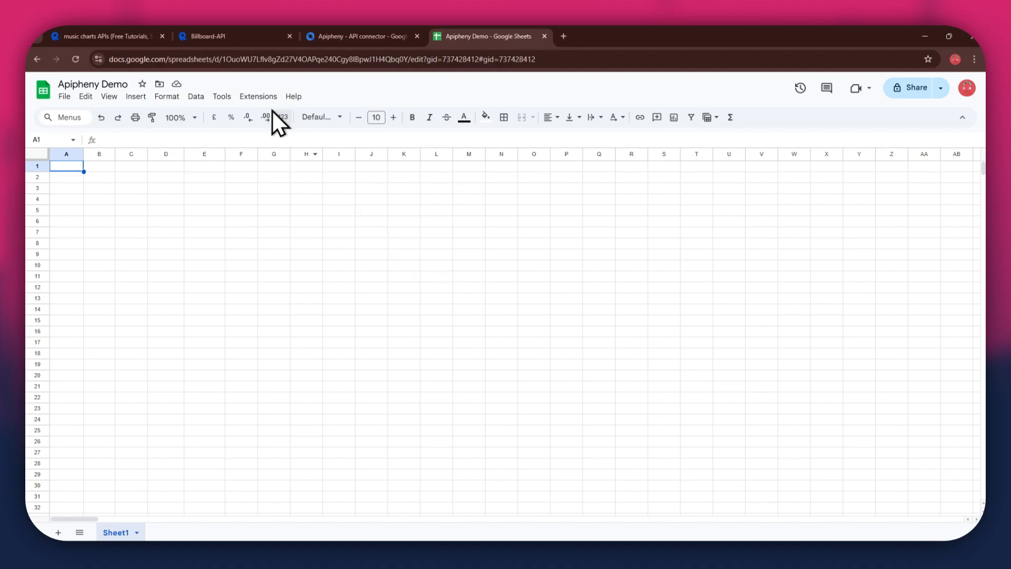
pyautogui.click(259, 97)
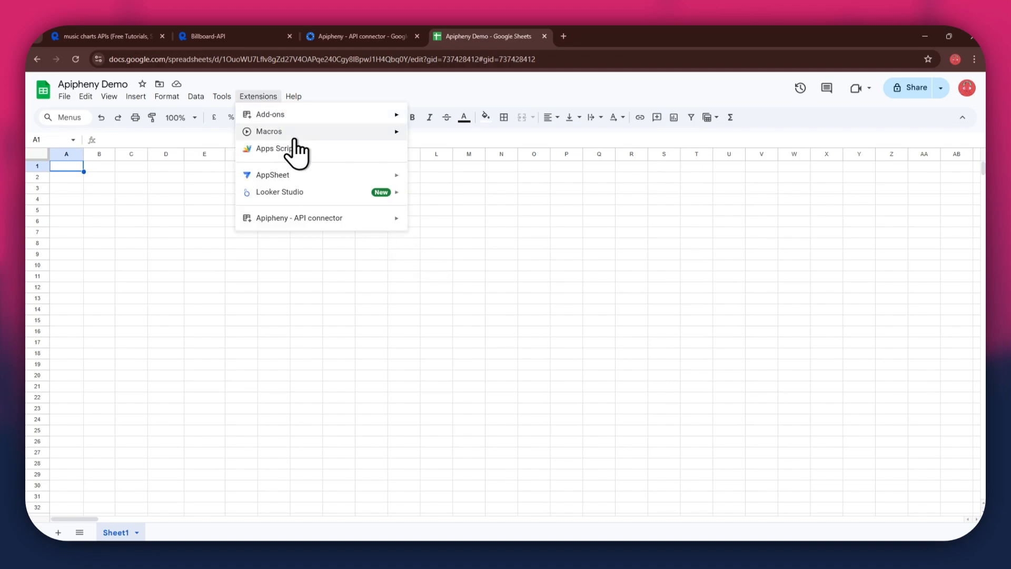
pyautogui.moveTo(382, 213)
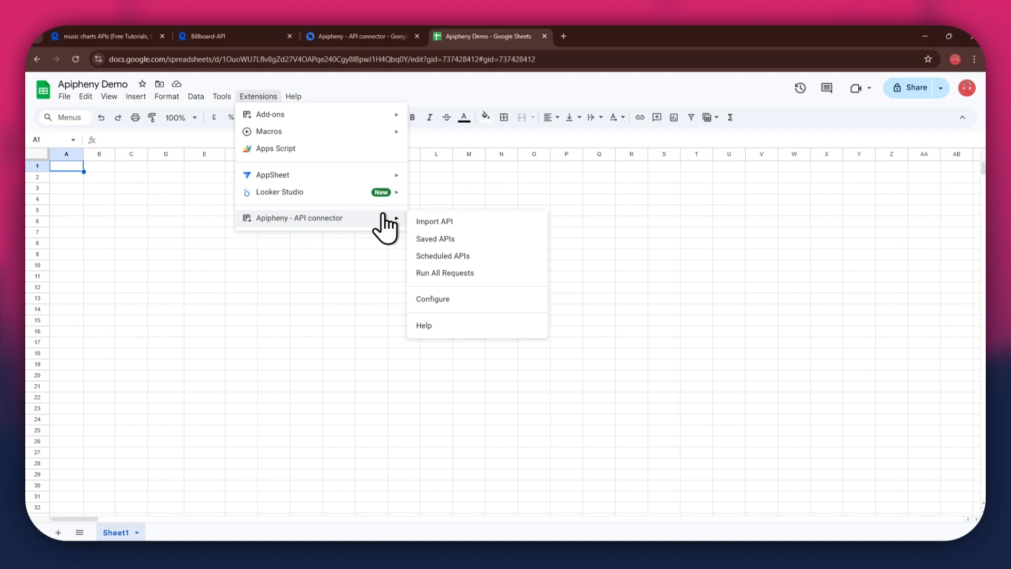
pyautogui.click(446, 223)
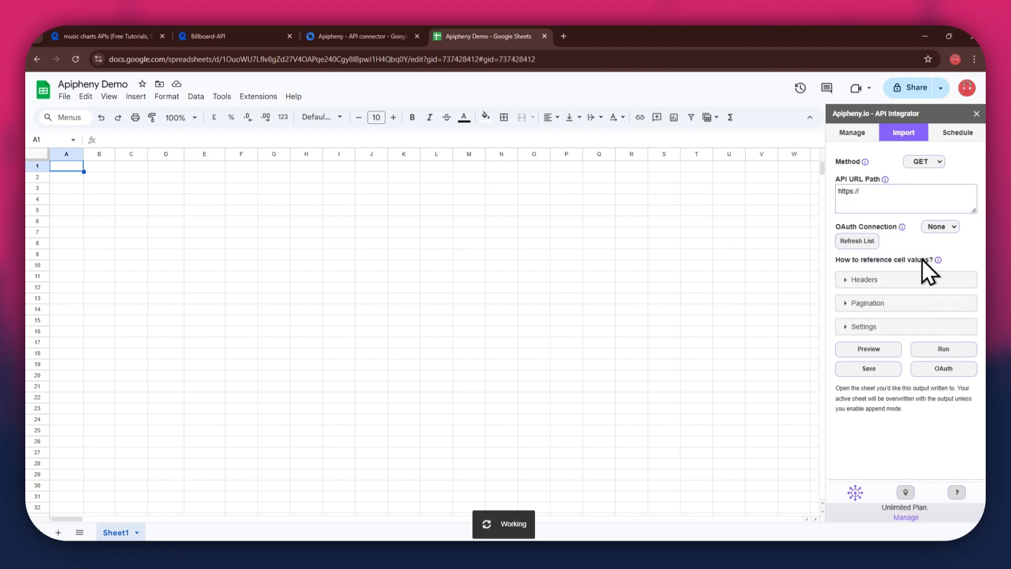
# - Copy the Billboard Artist 100 request URL from RapidAPI's cURL snippet into Apipheny's API URL Path
pyautogui.click(258, 42)
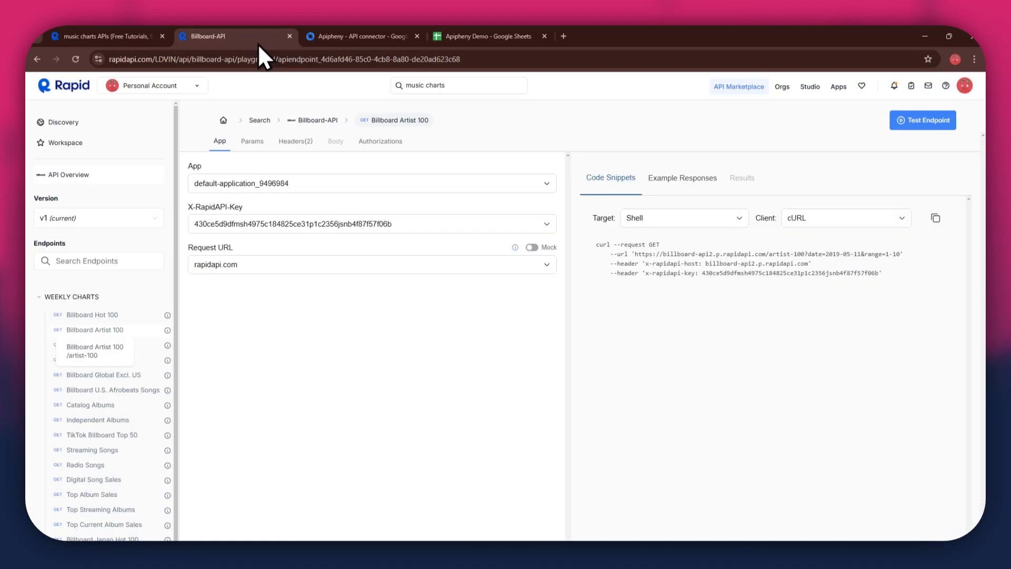
pyautogui.moveTo(634, 254); pyautogui.dragTo(895, 260)
pyautogui.hotkey('ctrl', 'c')
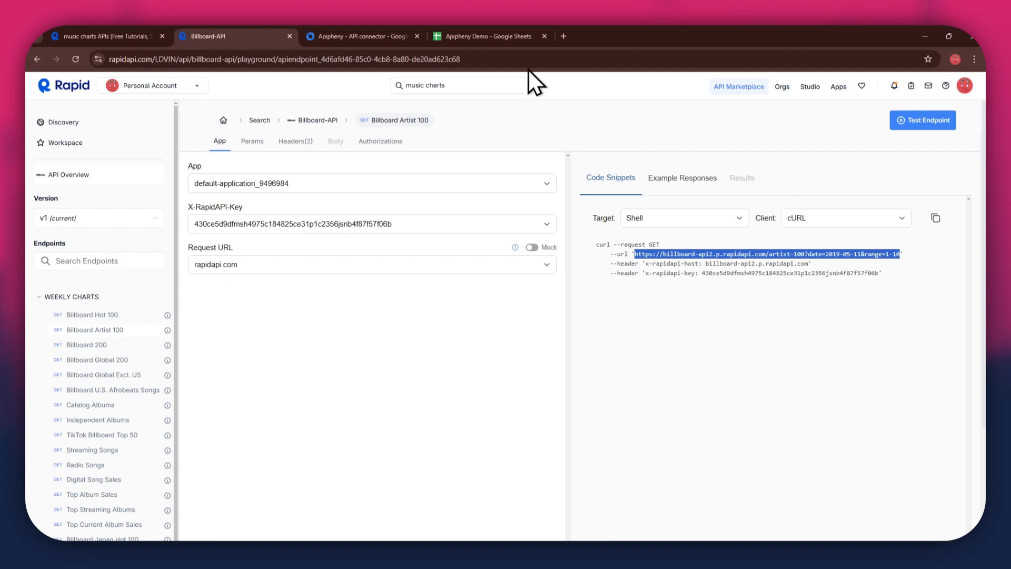
pyautogui.click(507, 40)
pyautogui.click(883, 197)
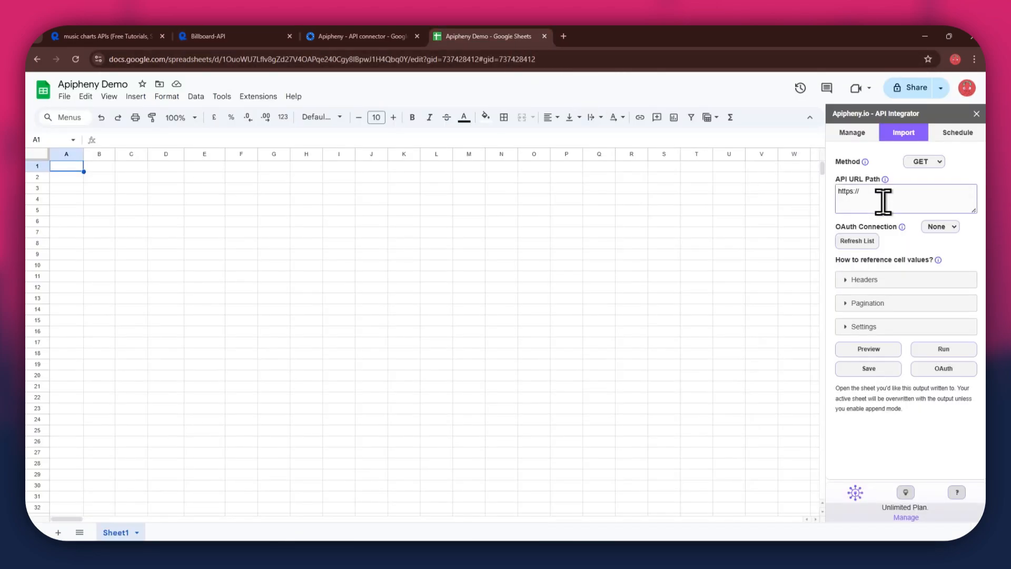
pyautogui.hotkey('ctrl', 'a')
pyautogui.hotkey('ctrl', 'v')
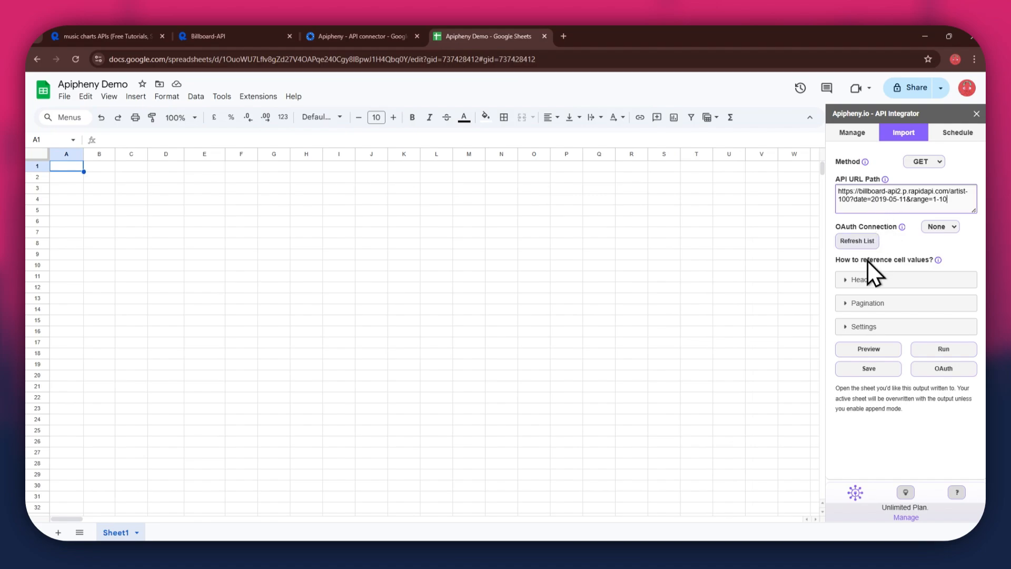
# - Expand the request headers in Apipheny and add two blank header rows
pyautogui.click(853, 279)
pyautogui.click(858, 304)
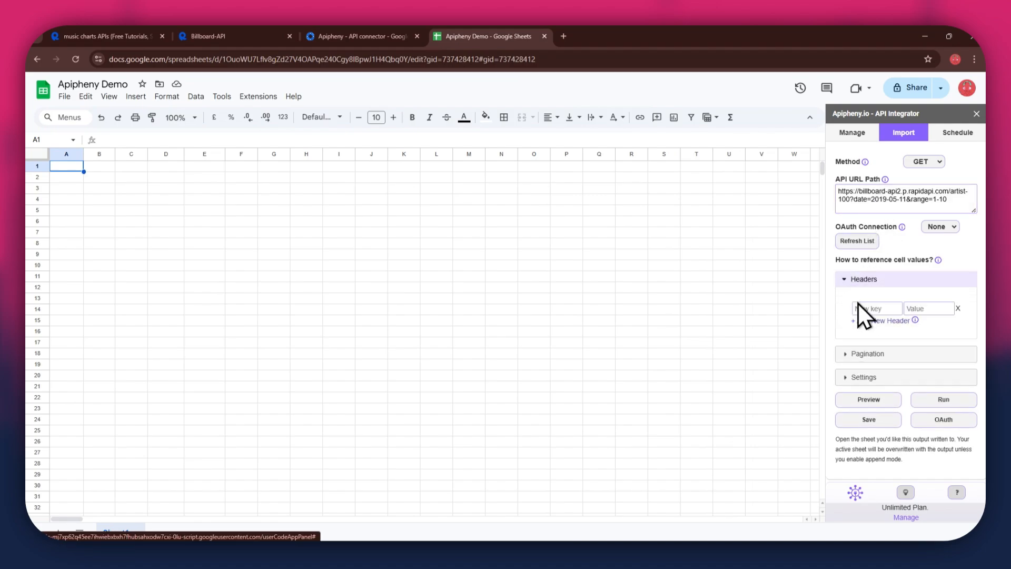
pyautogui.click(858, 320)
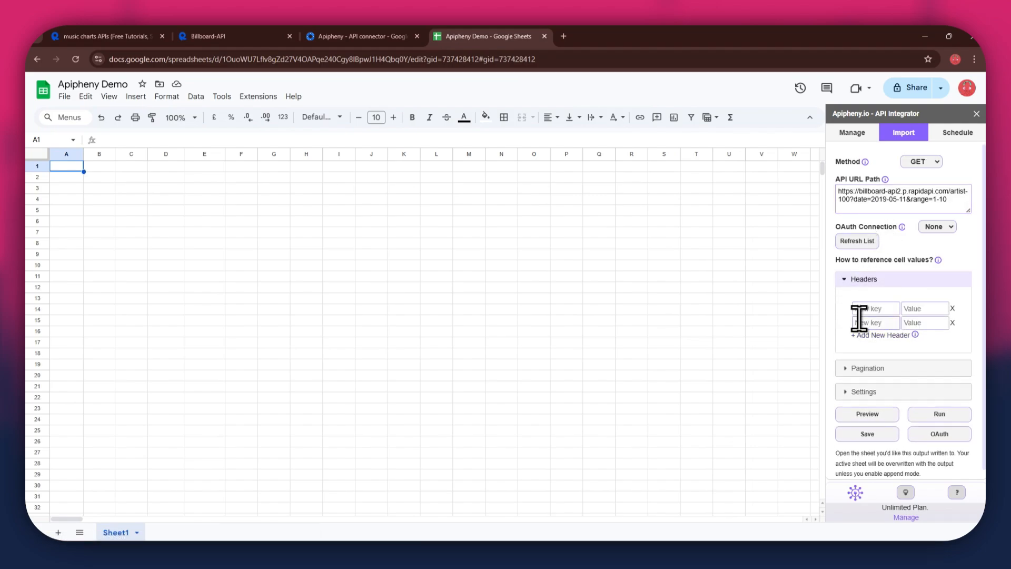
# - Fill the first request header with key x-rapidapi-host and value billboard-api2.p.rapidapi.com, copied from the RapidAPI snippet
pyautogui.click(243, 35)
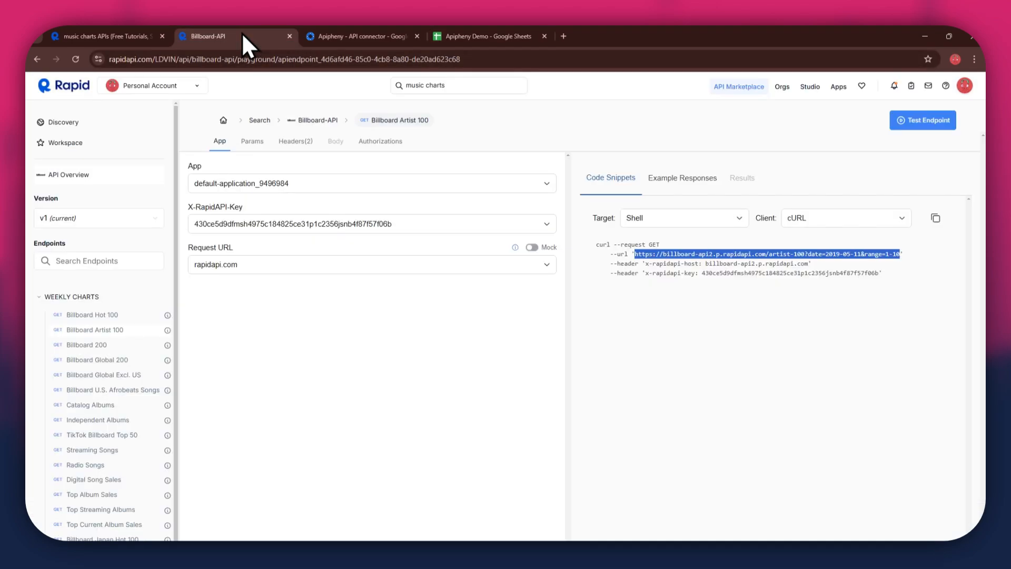
pyautogui.moveTo(645, 263); pyautogui.dragTo(690, 265)
pyautogui.hotkey('ctrl', 'c')
pyautogui.click(502, 38)
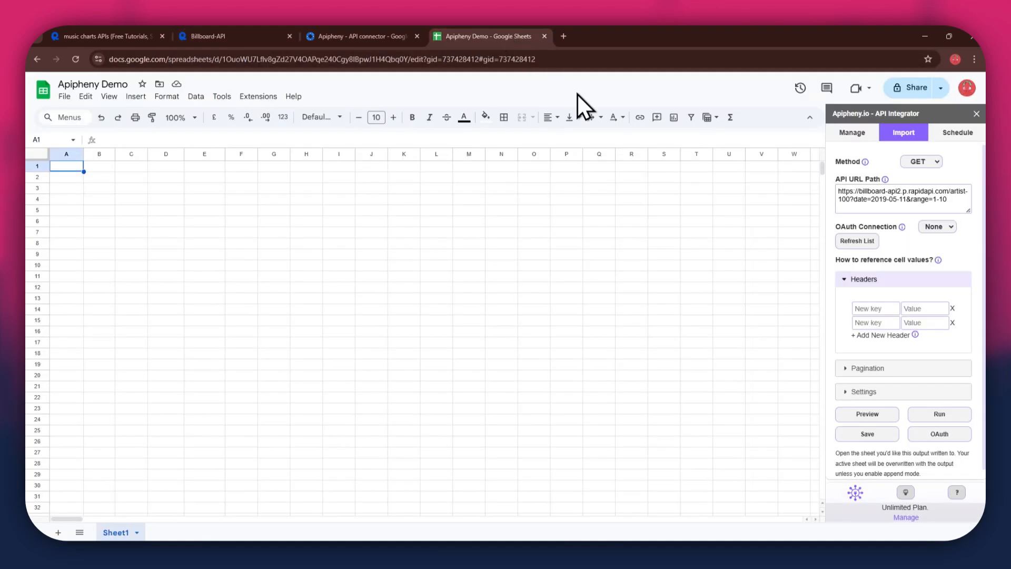
pyautogui.click(876, 309)
pyautogui.hotkey('ctrl', 'v')
pyautogui.click(924, 308)
pyautogui.click(279, 35)
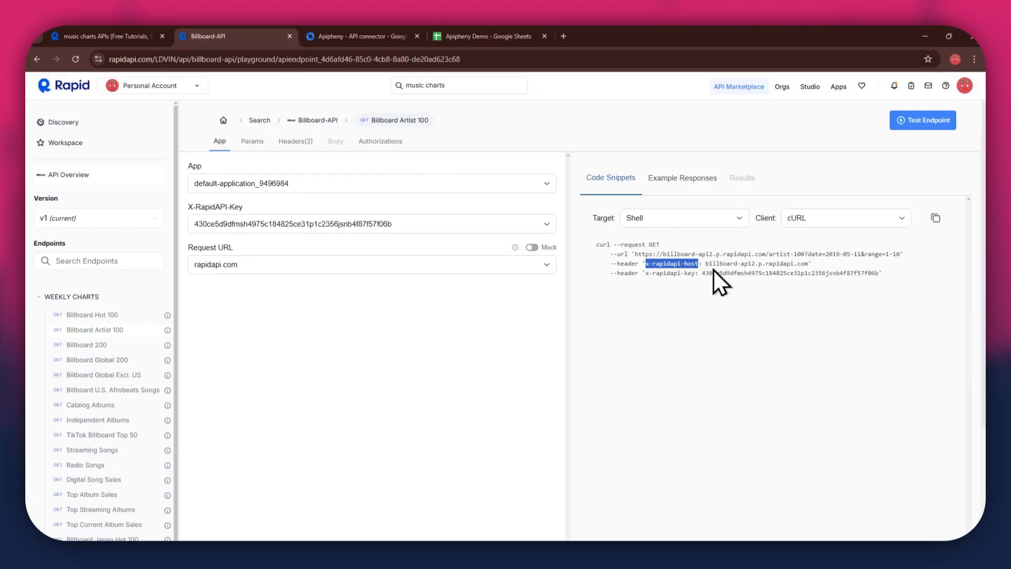
pyautogui.moveTo(705, 263); pyautogui.dragTo(807, 263)
pyautogui.hotkey('ctrl', 'c')
pyautogui.click(513, 36)
pyautogui.hotkey('ctrl', 'v')
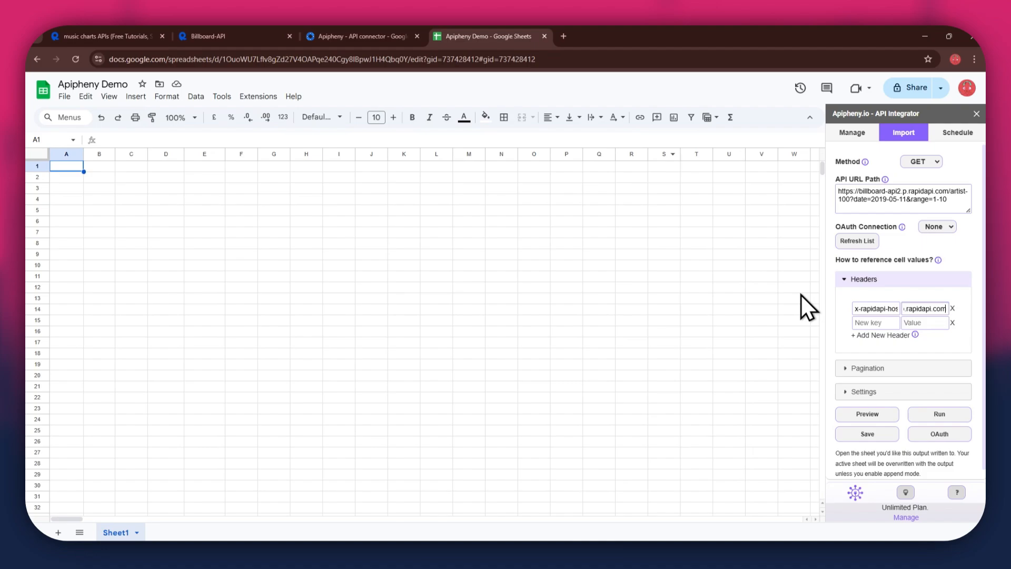
# - Fill the second request header with key x-rapidapi-key and paste the API key from the RapidAPI snippet as its value
pyautogui.click(862, 322)
pyautogui.click(221, 36)
pyautogui.moveTo(646, 280); pyautogui.dragTo(812, 275)
pyautogui.hotkey('ctrl', 'c')
pyautogui.click(514, 36)
pyautogui.hotkey('ctrl', 'v')
pyautogui.click(919, 323)
pyautogui.click(221, 36)
pyautogui.hotkey('ctrl', 'c')
pyautogui.click(465, 36)
pyautogui.hotkey('ctrl', 'v')
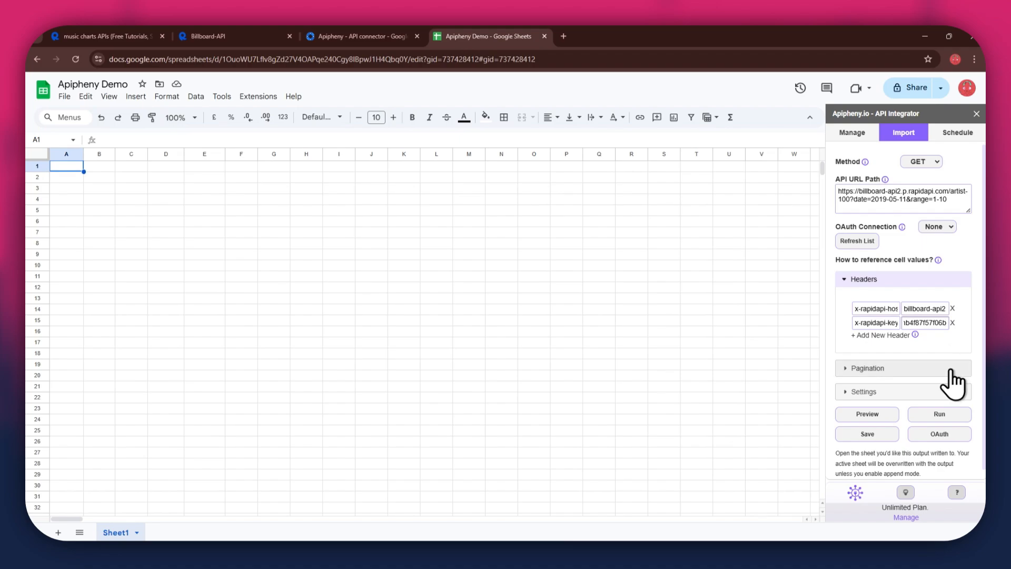
# - Run the Billboard Artist 100 request to import its data into Sheet1, and look over the imported columns
pyautogui.click(942, 415)
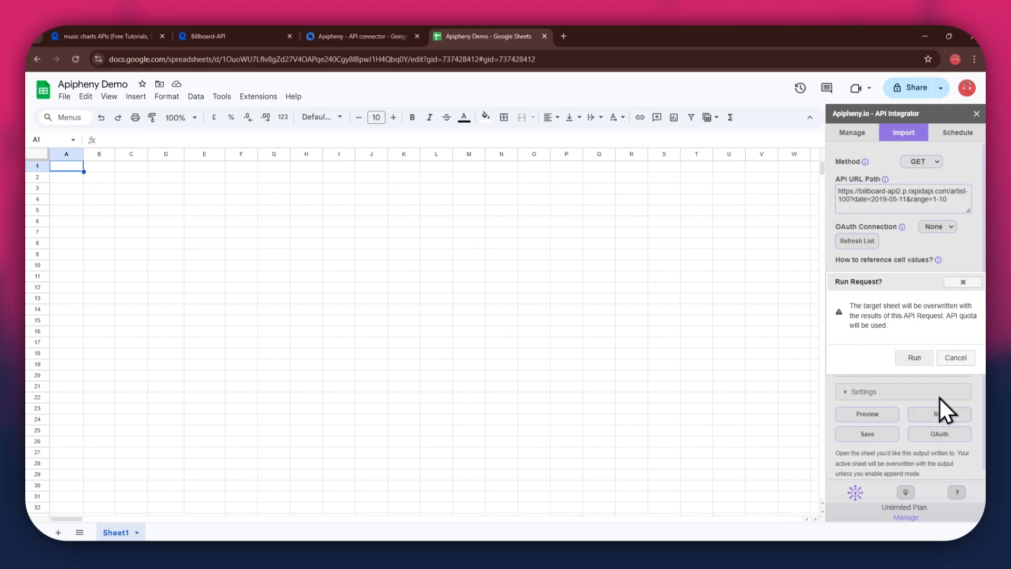
pyautogui.click(915, 359)
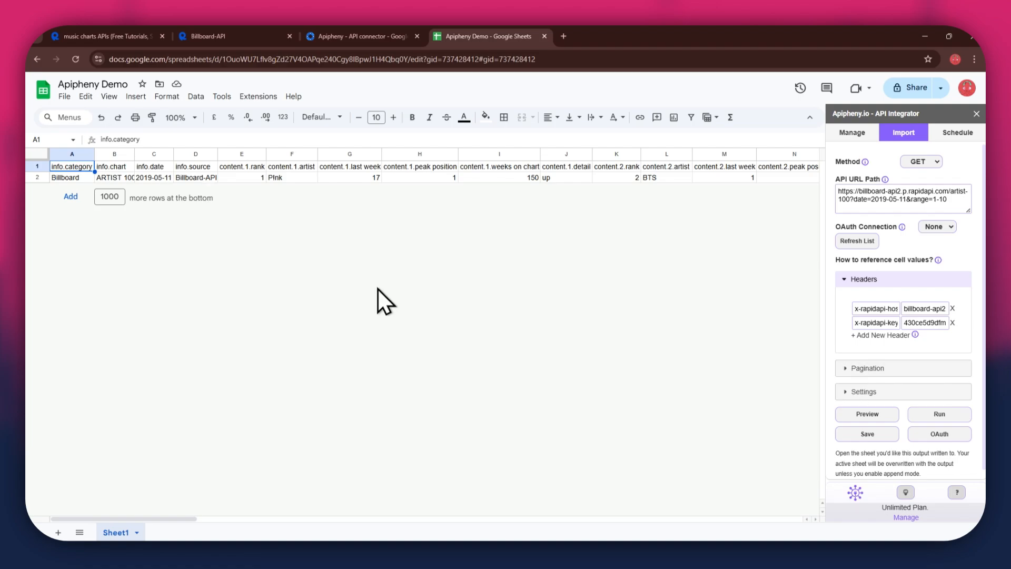
pyautogui.moveTo(158, 521)
pyautogui.mouseDown()
pyautogui.moveTo(247, 514)
pyautogui.moveTo(147, 516)
pyautogui.mouseUp()
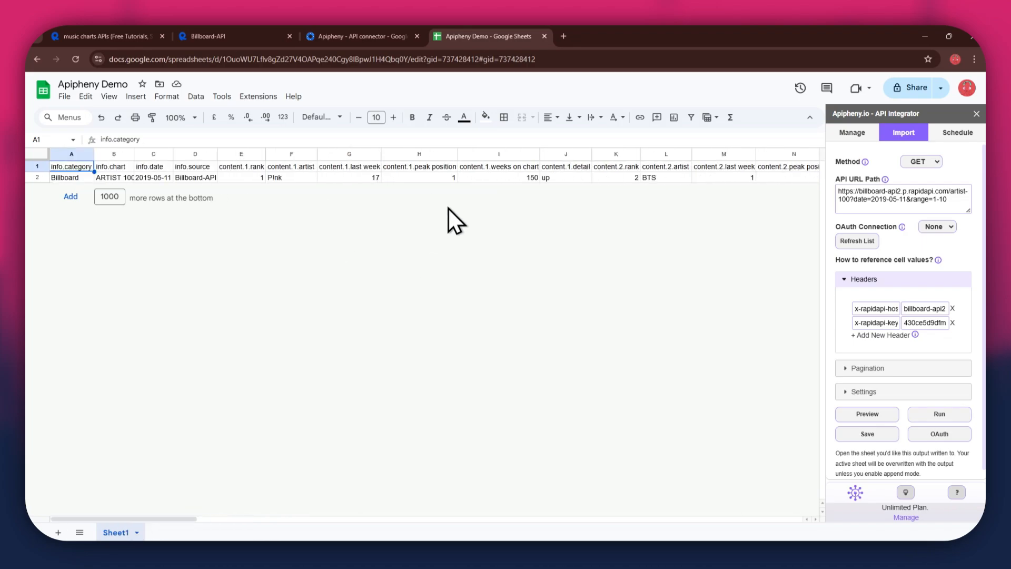
# - On the RapidAPI Billboard Artist 100 playground page, set the date query parameter to today's date, 11/09/2024
pyautogui.click(202, 36)
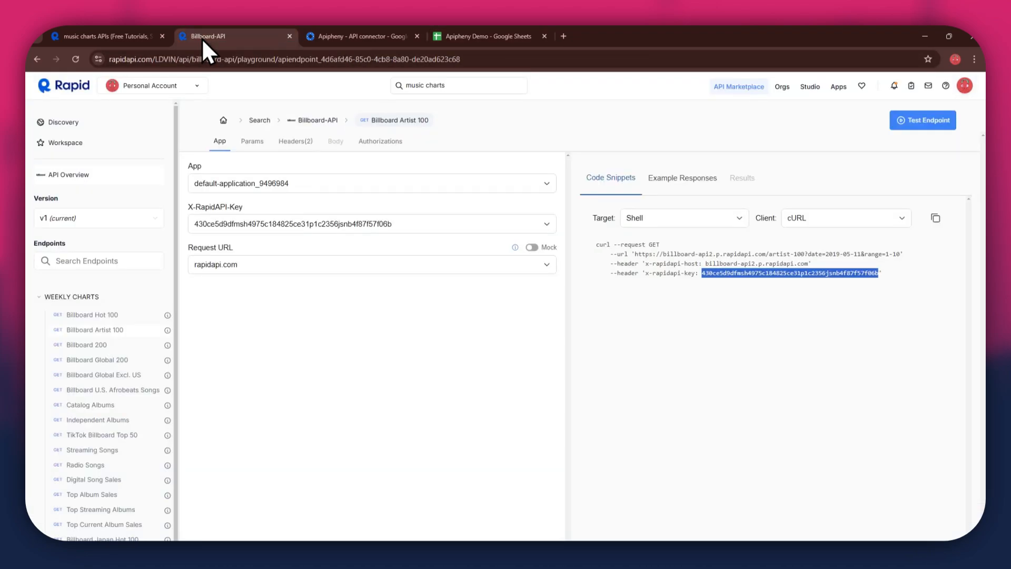
pyautogui.click(246, 146)
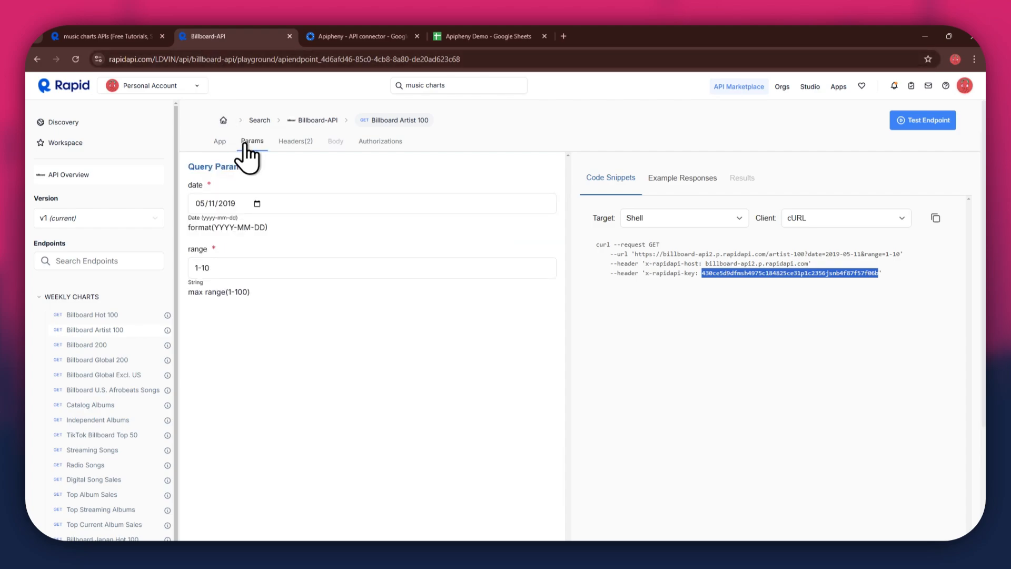
pyautogui.click(257, 203)
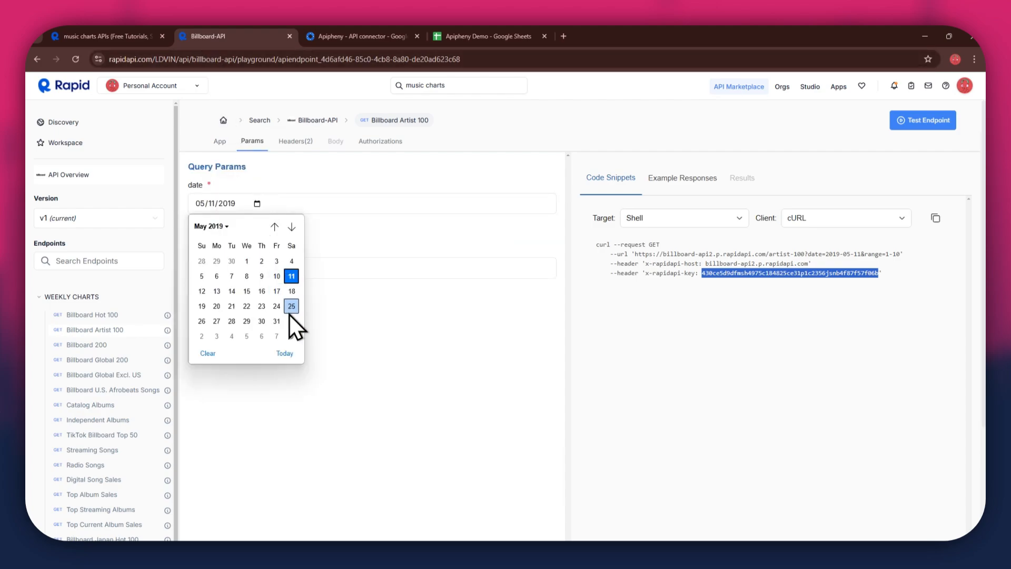
pyautogui.click(285, 353)
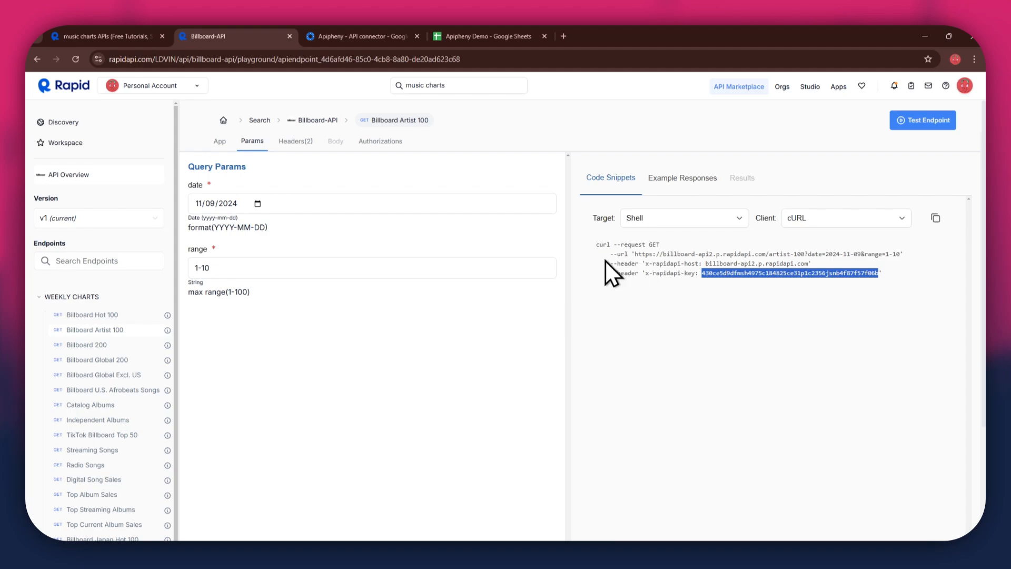
# - Replace Apipheny's API URL path in Google Sheets with the RapidAPI snippet's artist-100 URL for date=2024-11-09 and range=1-10, and run the request
pyautogui.click(636, 251)
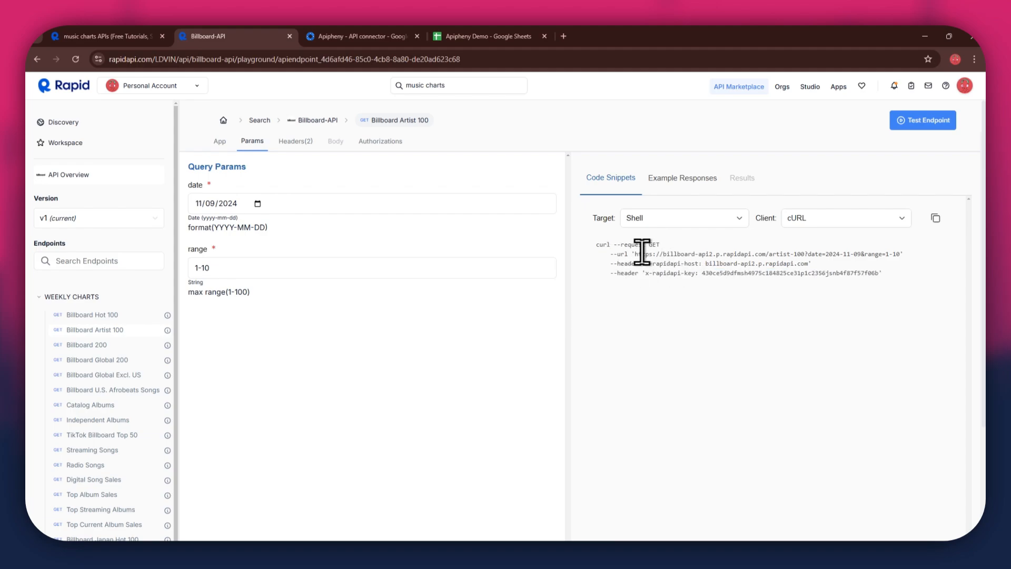
pyautogui.moveTo(634, 254); pyautogui.dragTo(894, 254)
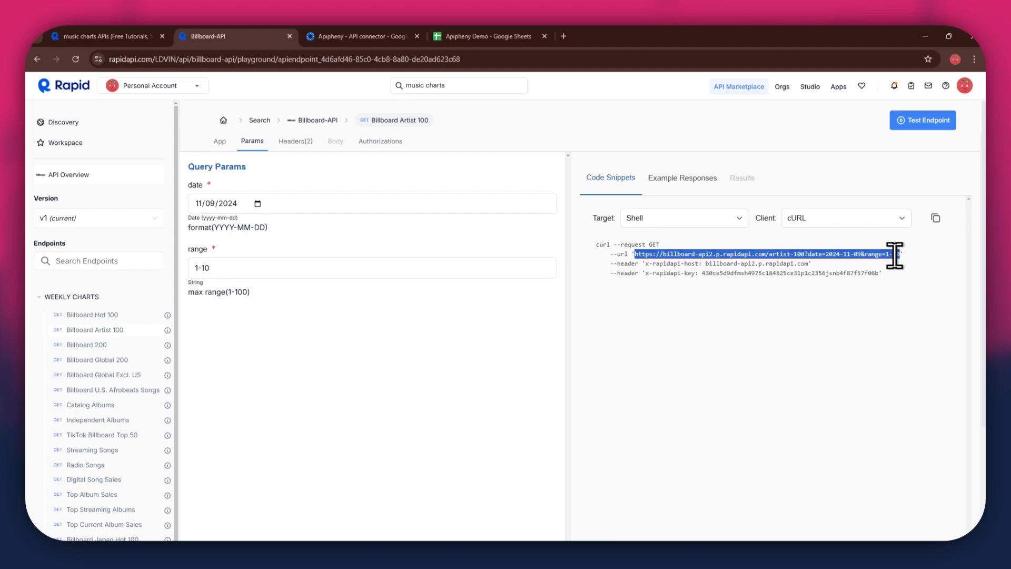
pyautogui.click(479, 37)
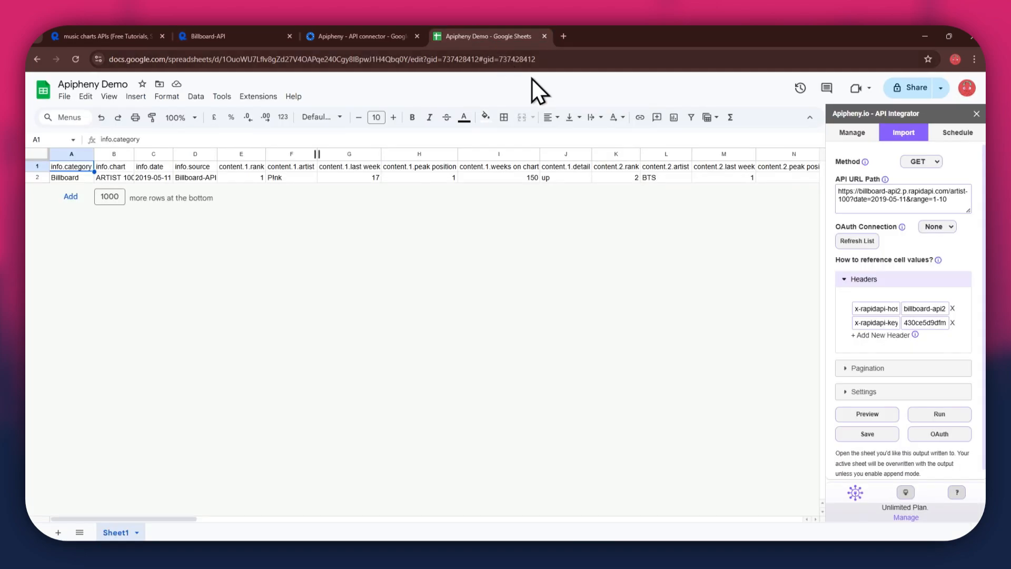
pyautogui.click(928, 199)
pyautogui.hotkey('ctrl', 'a')
pyautogui.hotkey('ctrl', 'v')
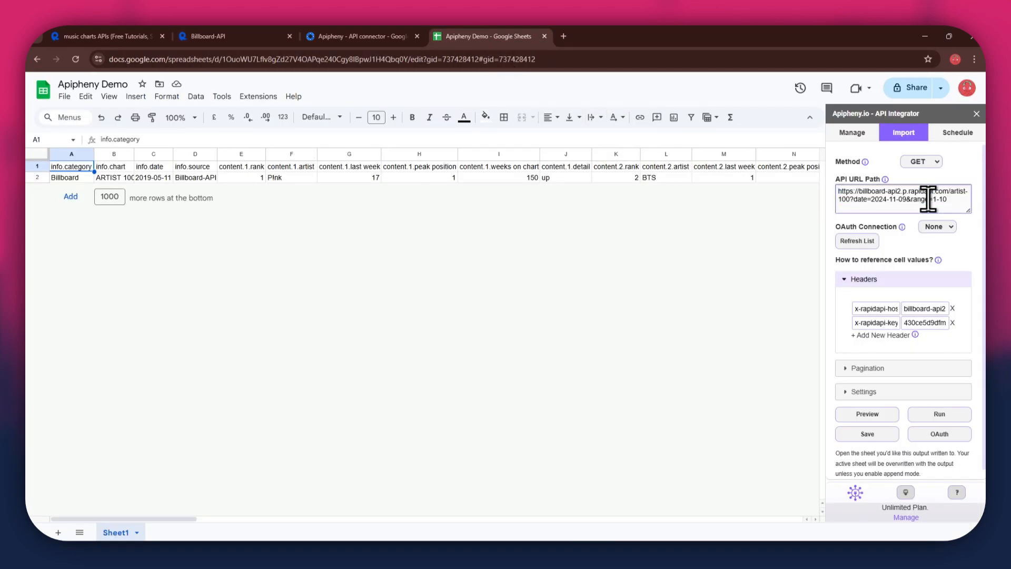
pyautogui.click(931, 408)
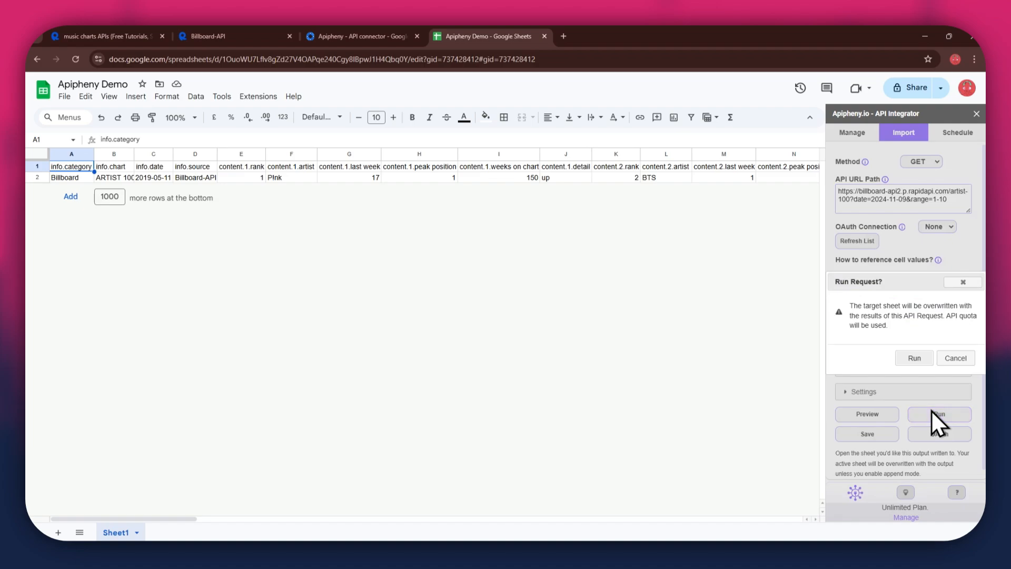
pyautogui.click(918, 360)
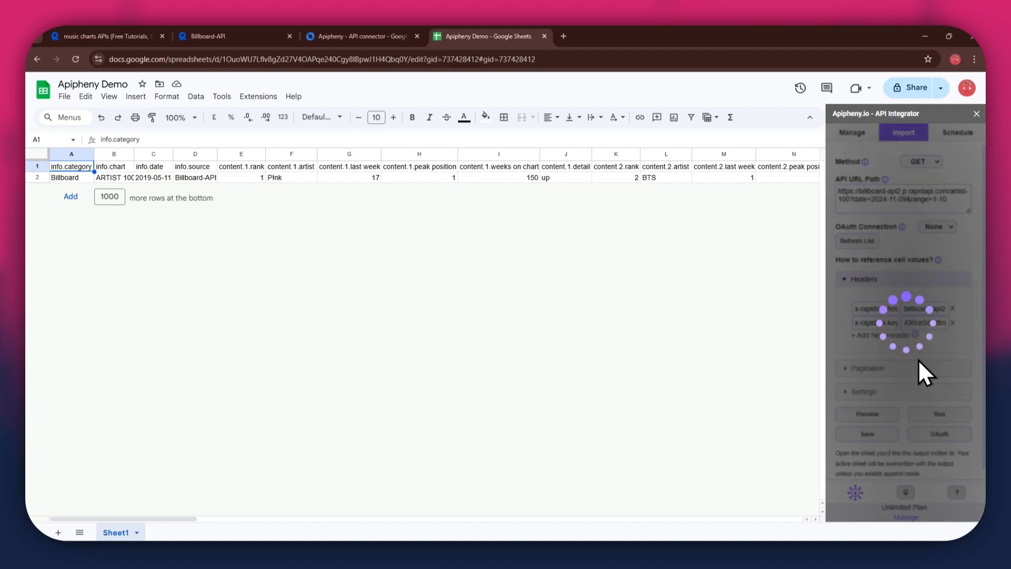